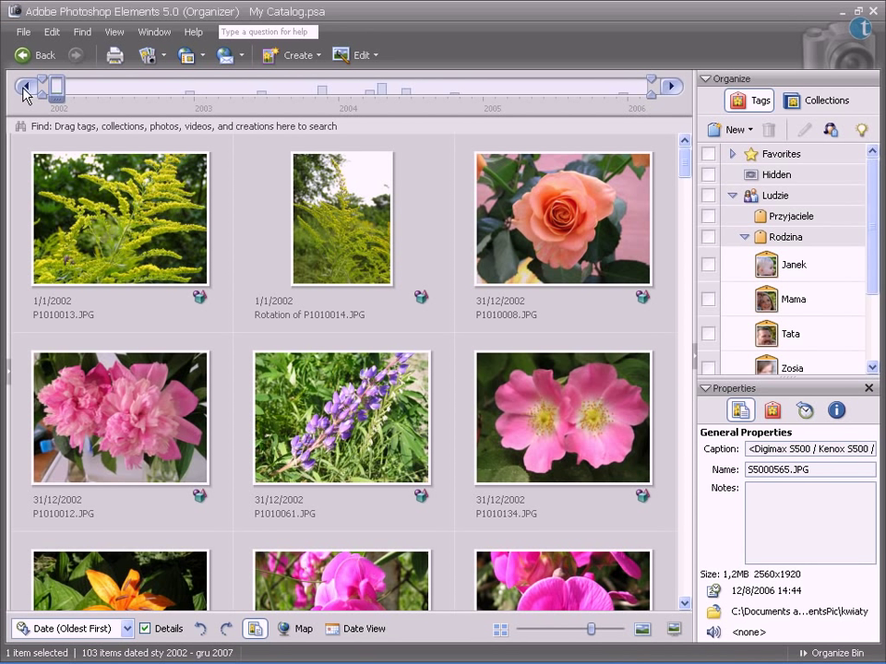
- Scroll the timeline both ways, then jump the photo grid to the March 2004 bar
click(675, 89)
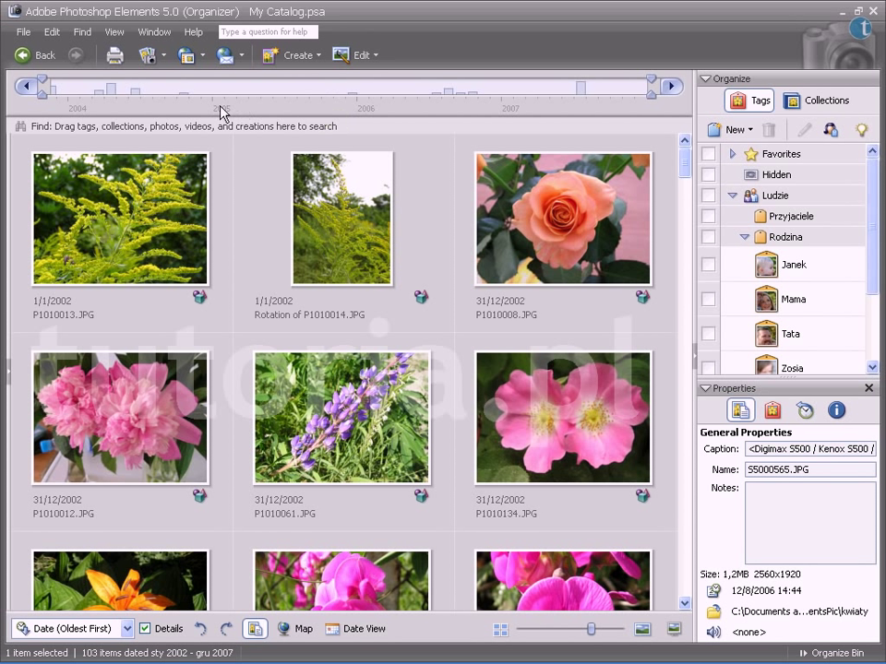
click(25, 87)
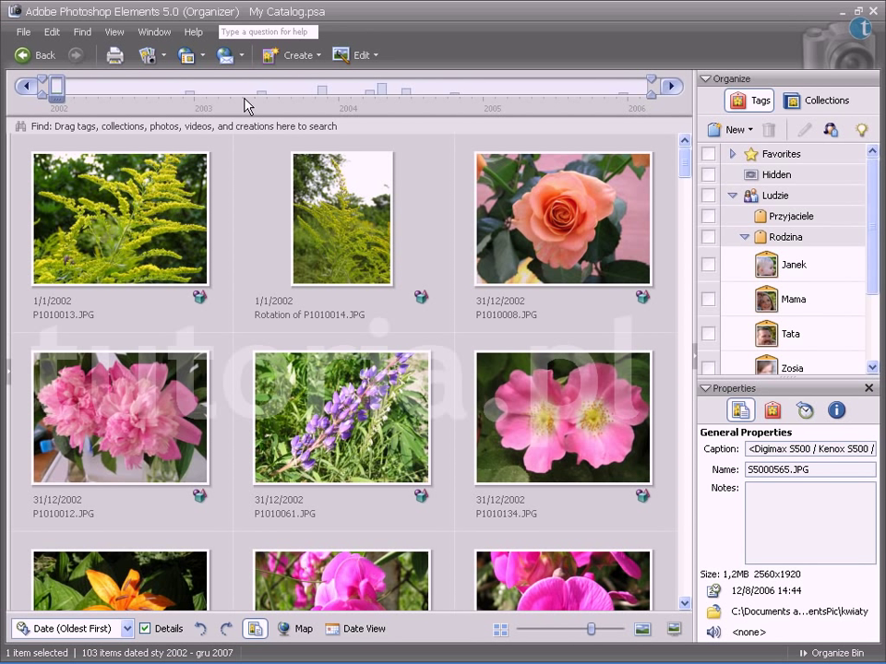
click(369, 93)
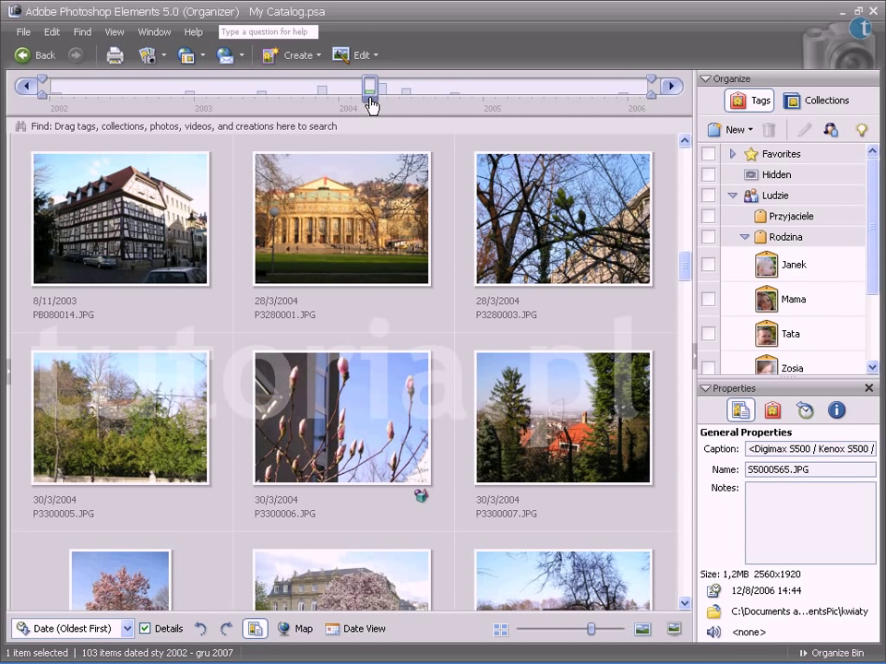
- Drag the timeline marker back to 2002 photos, then scroll the timeline toward 2004–2007
drag(370, 103, 190, 100)
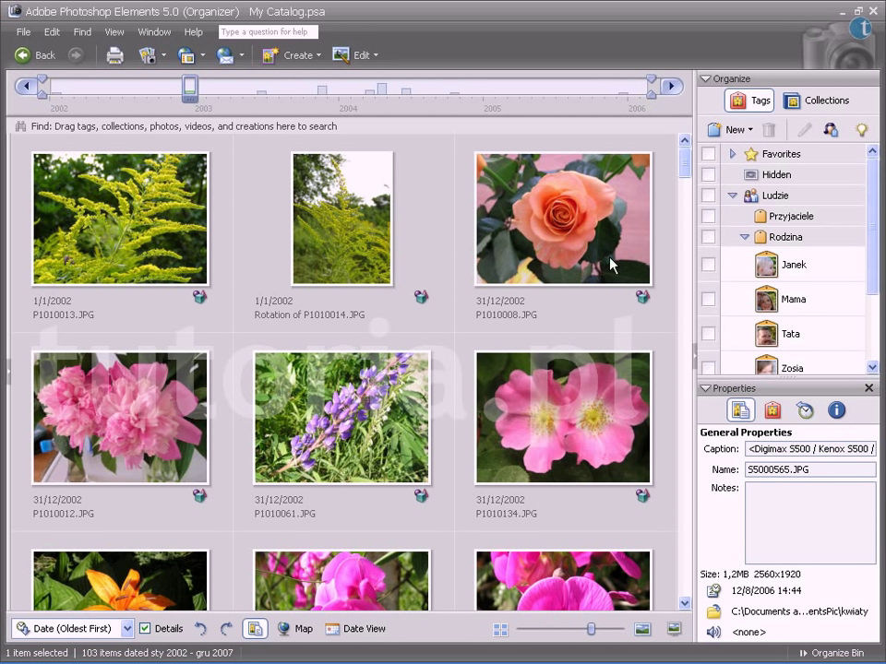
click(671, 87)
click(671, 89)
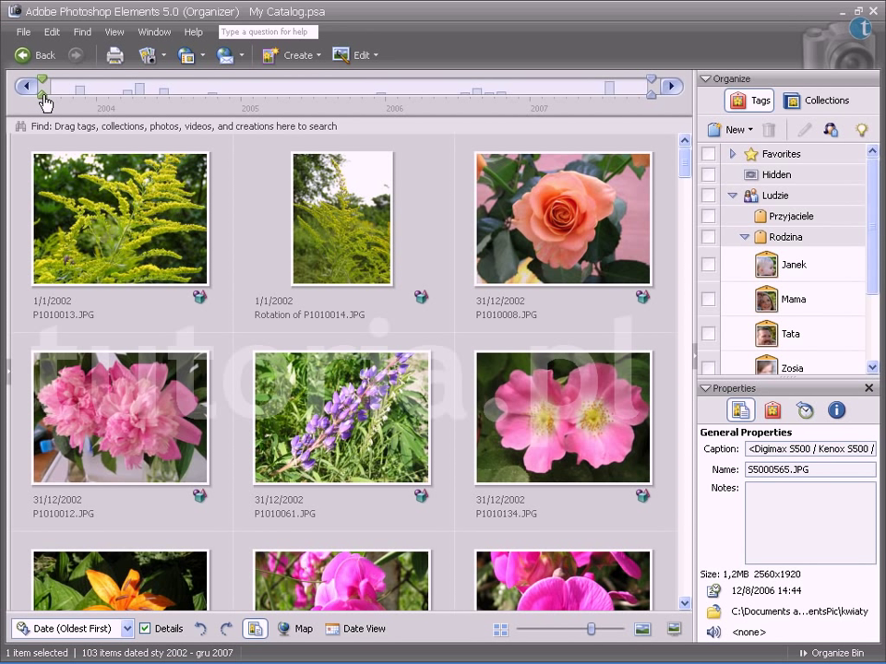
- Narrow the timeline range to 2006 and select 3.jpg, then restore the full 2002–2007 range
drag(42, 94, 386, 103)
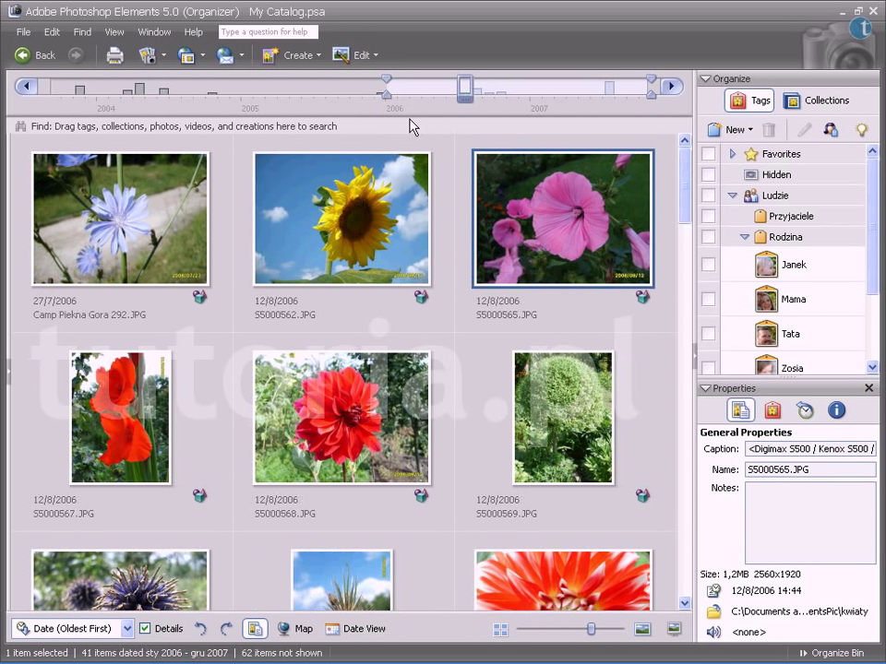
drag(651, 95, 531, 105)
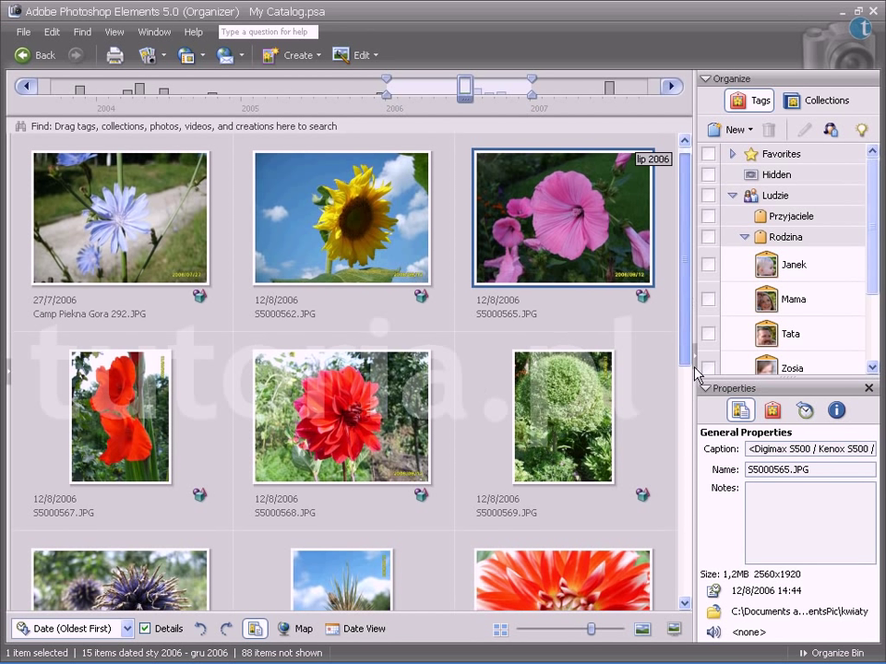
drag(684, 360, 685, 498)
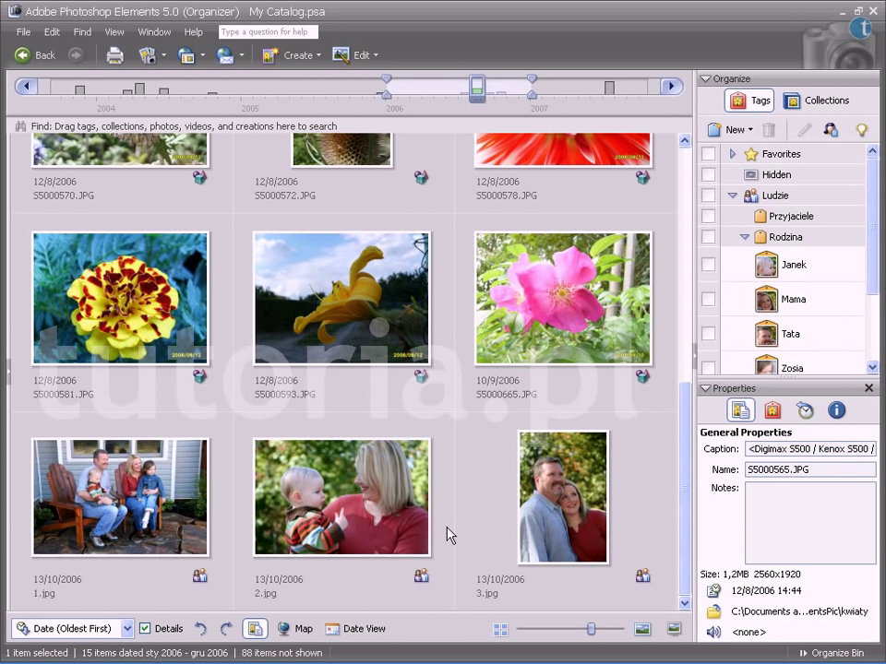
click(501, 583)
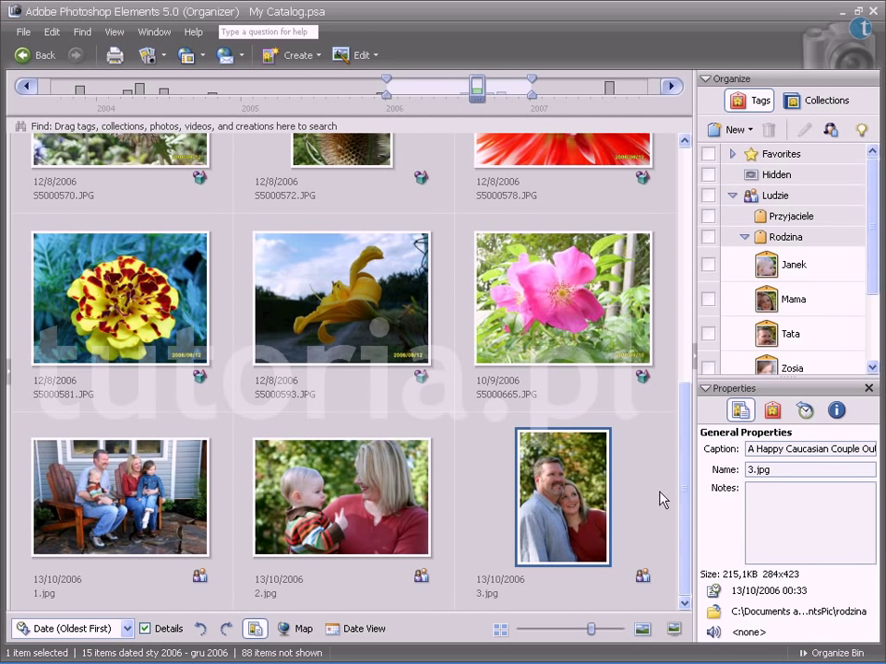
drag(386, 93, 45, 93)
drag(532, 88, 652, 92)
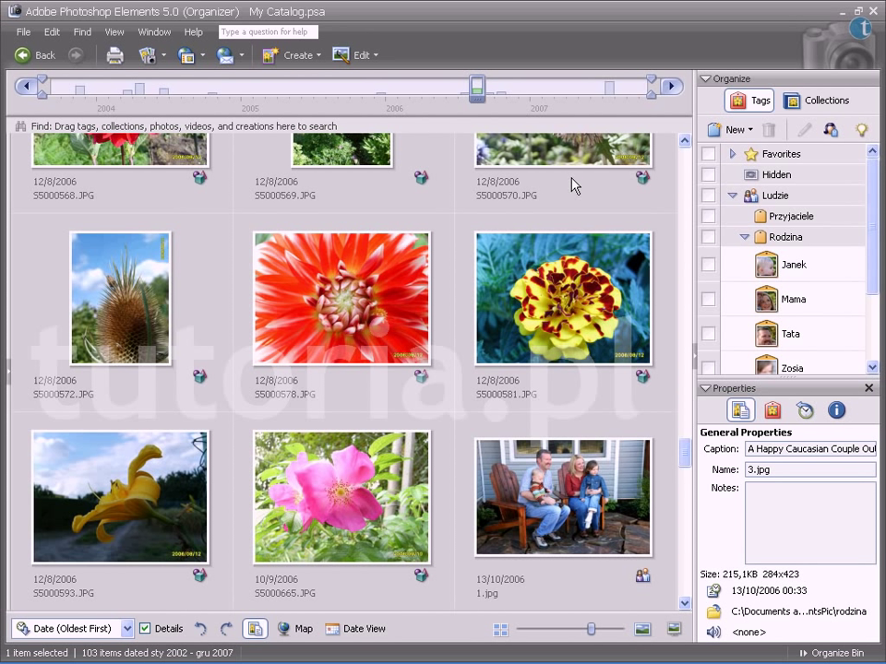
- Switch to Date View and step through and play the three 13 October 2006 photos
click(369, 629)
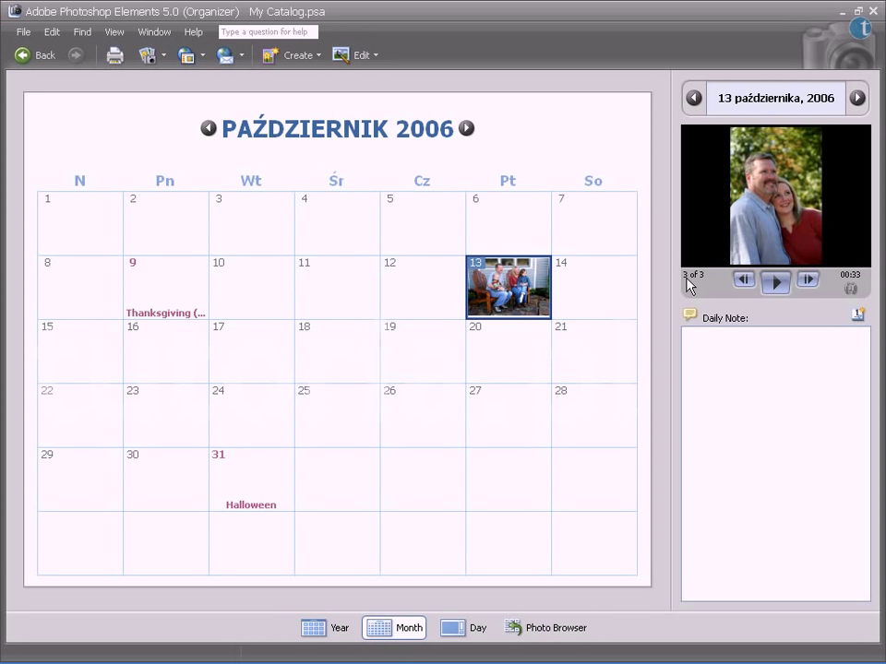
click(743, 280)
click(744, 280)
click(806, 280)
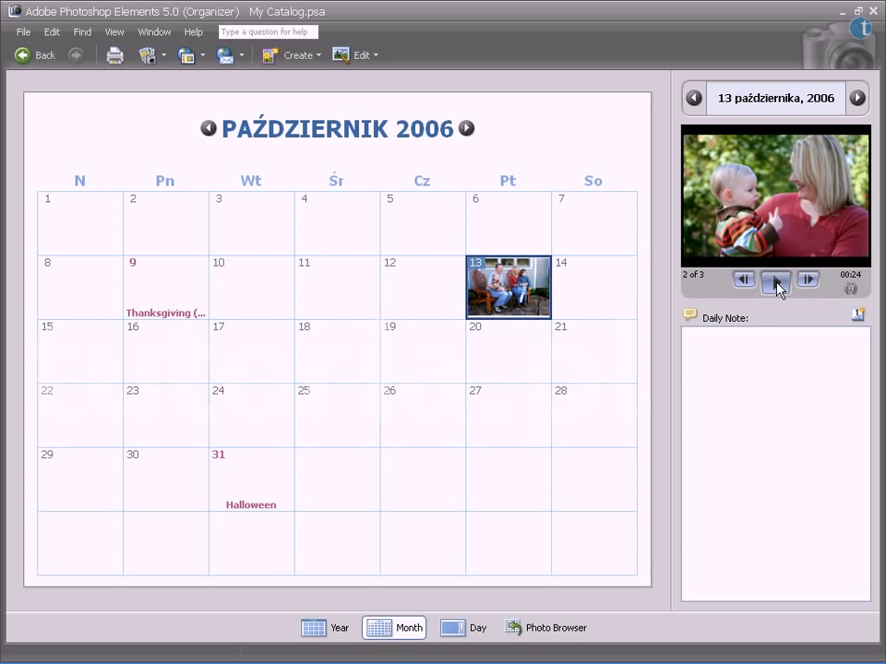
click(776, 284)
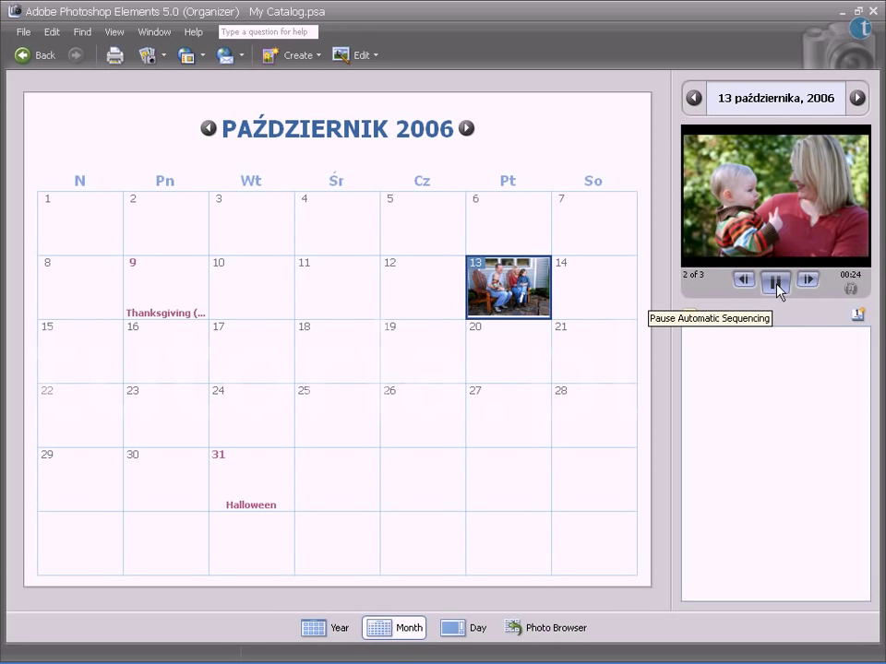
- Stop the day slideshow and go back month by month to March 2006
click(774, 283)
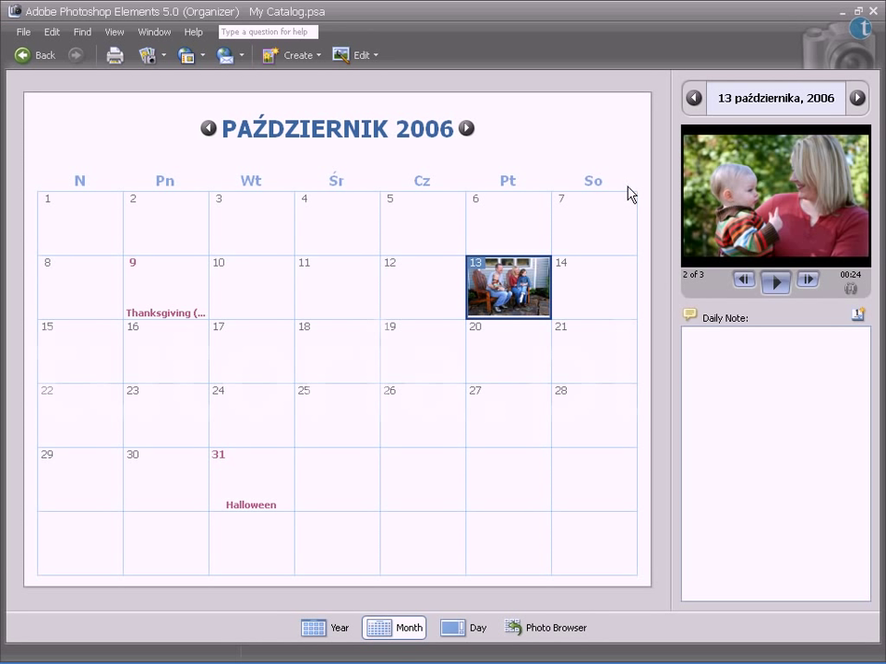
click(208, 129)
click(209, 129)
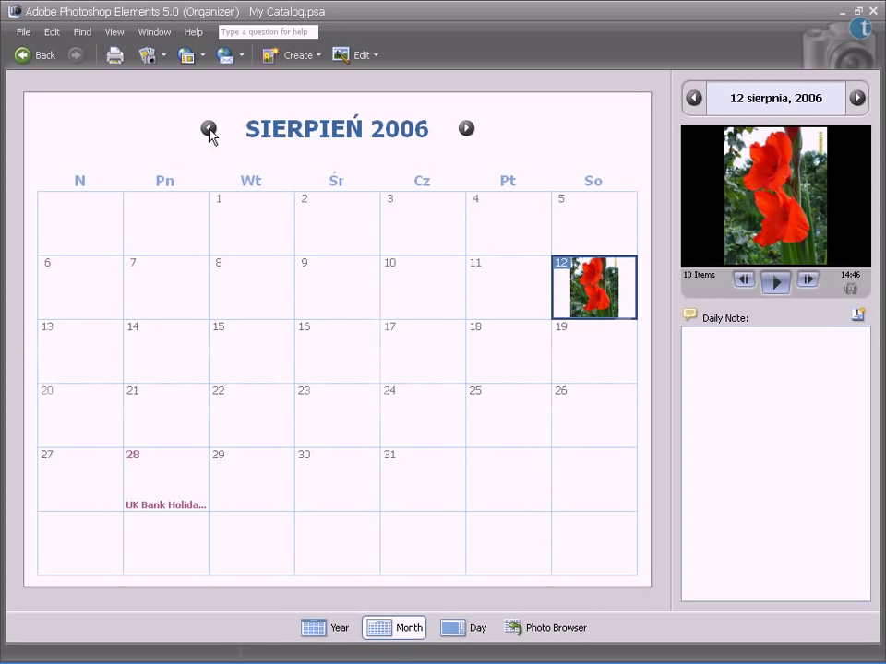
click(208, 129)
click(208, 130)
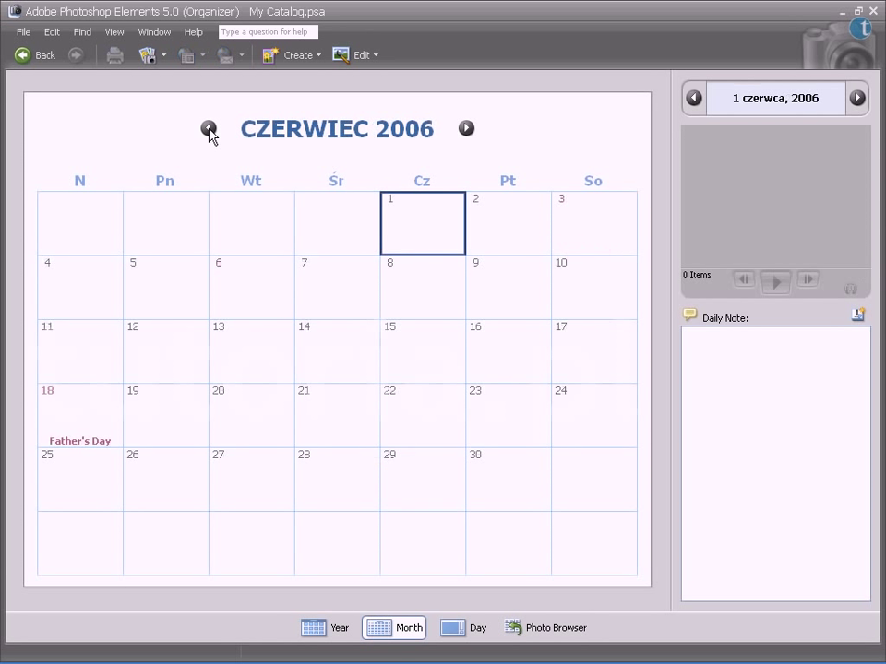
click(209, 129)
click(208, 129)
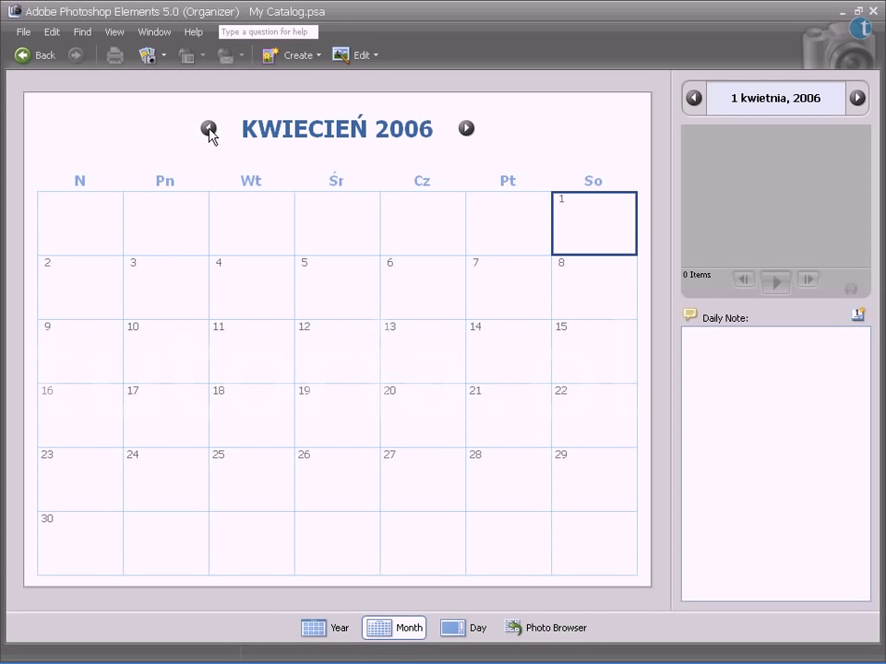
click(208, 129)
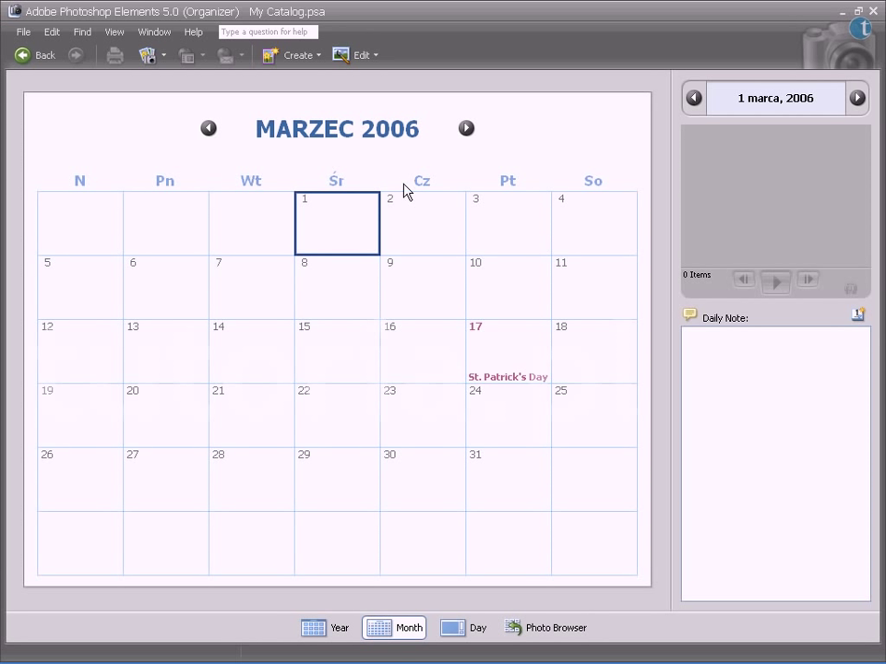
- Pick year 2003 and month czerwiec (June) to show the June 2003 calendar
click(407, 133)
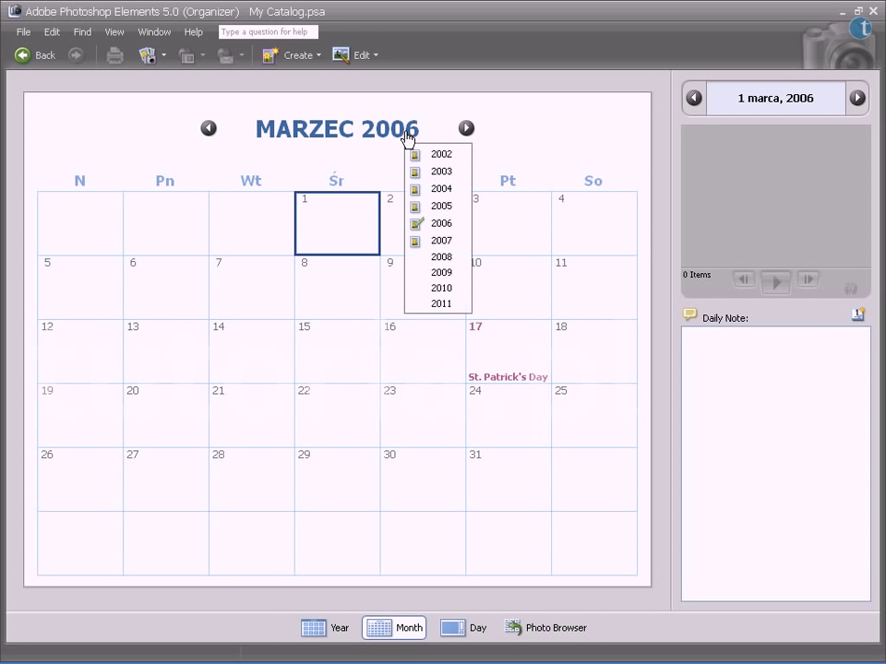
click(441, 173)
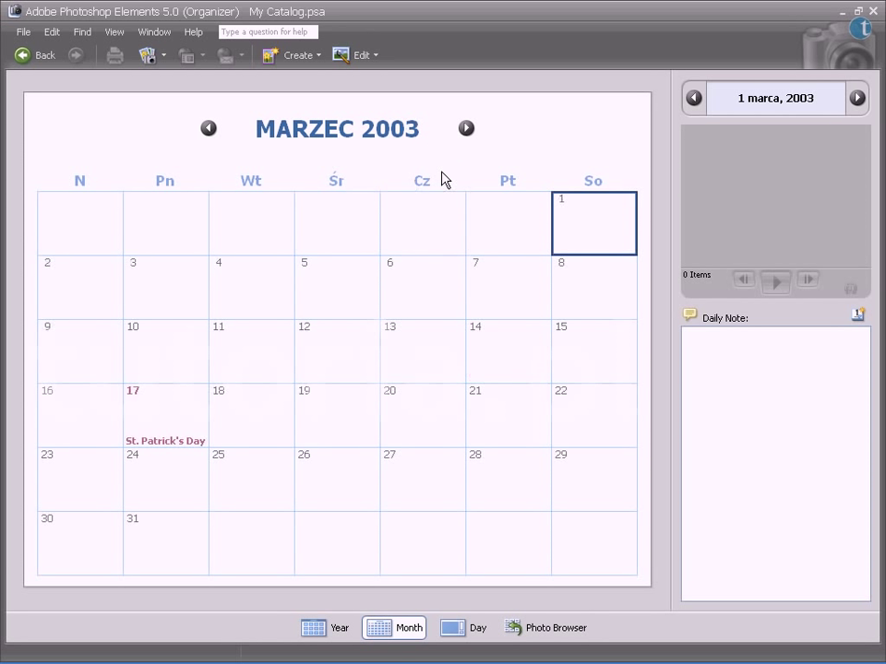
click(330, 137)
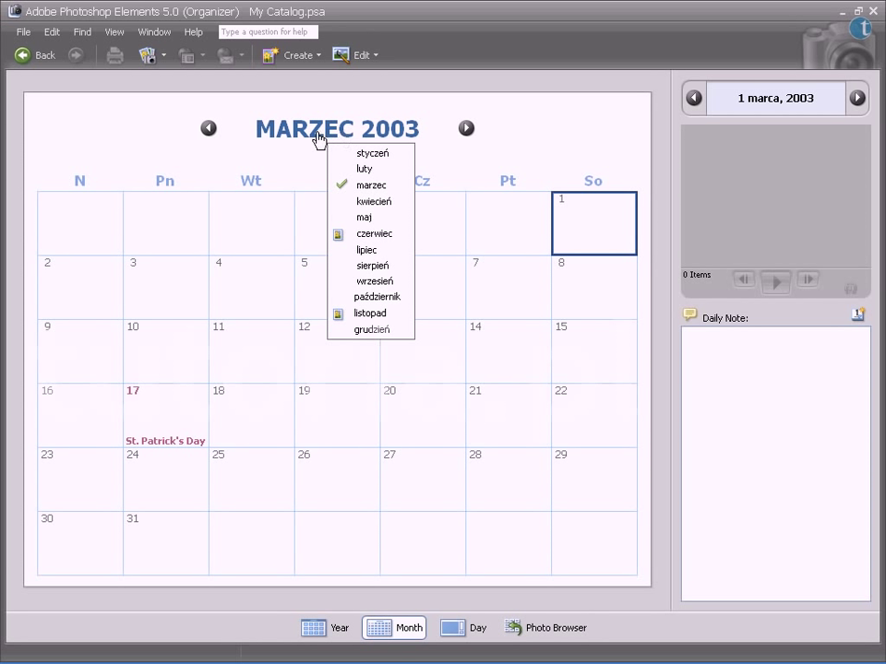
click(375, 235)
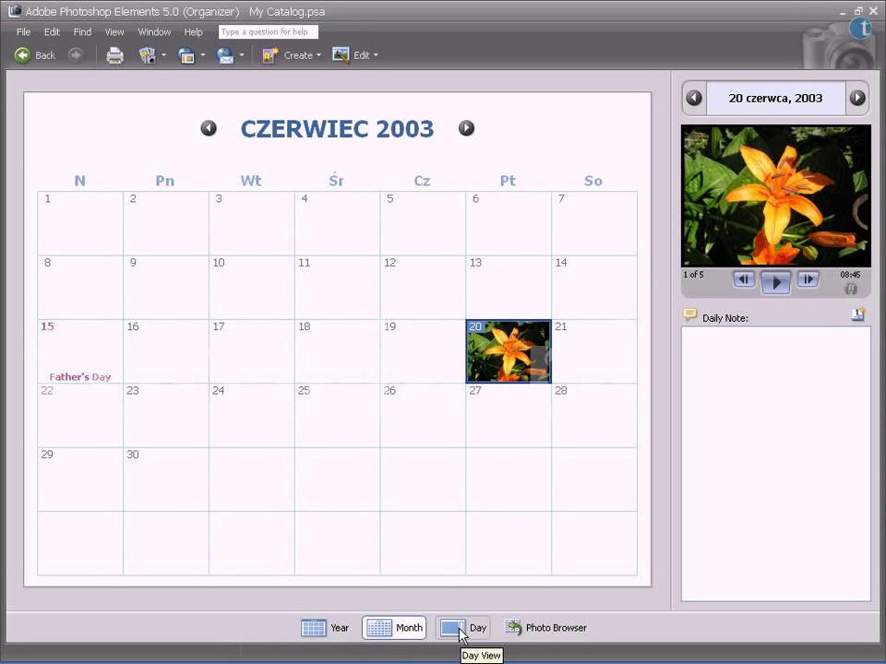
double_click(512, 365)
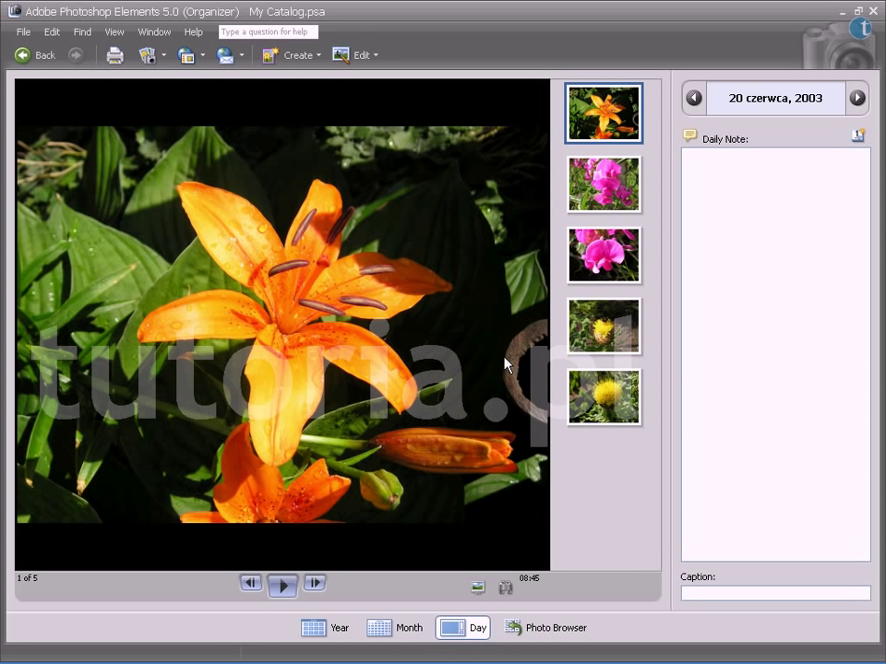
click(606, 189)
click(608, 255)
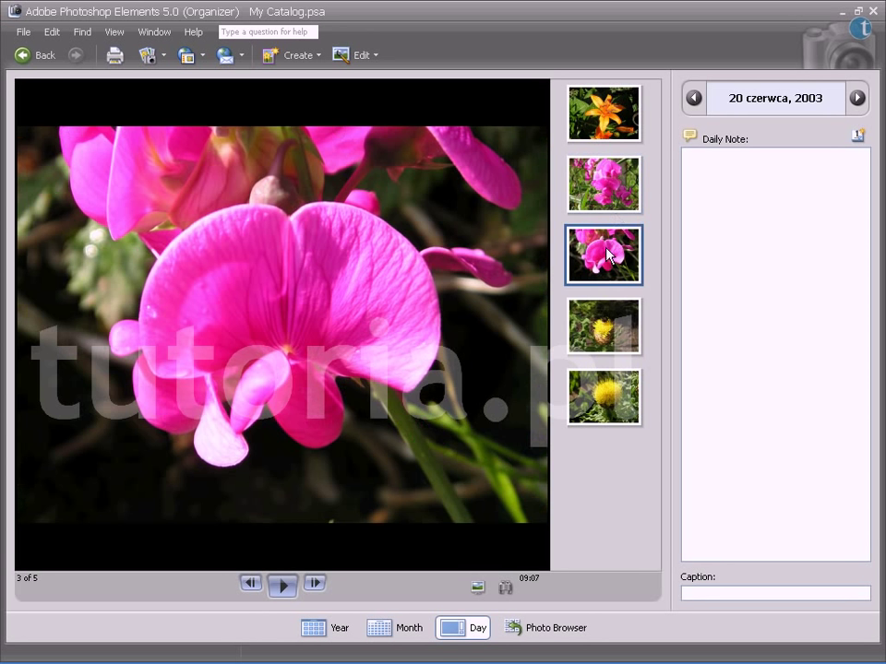
click(602, 328)
click(601, 406)
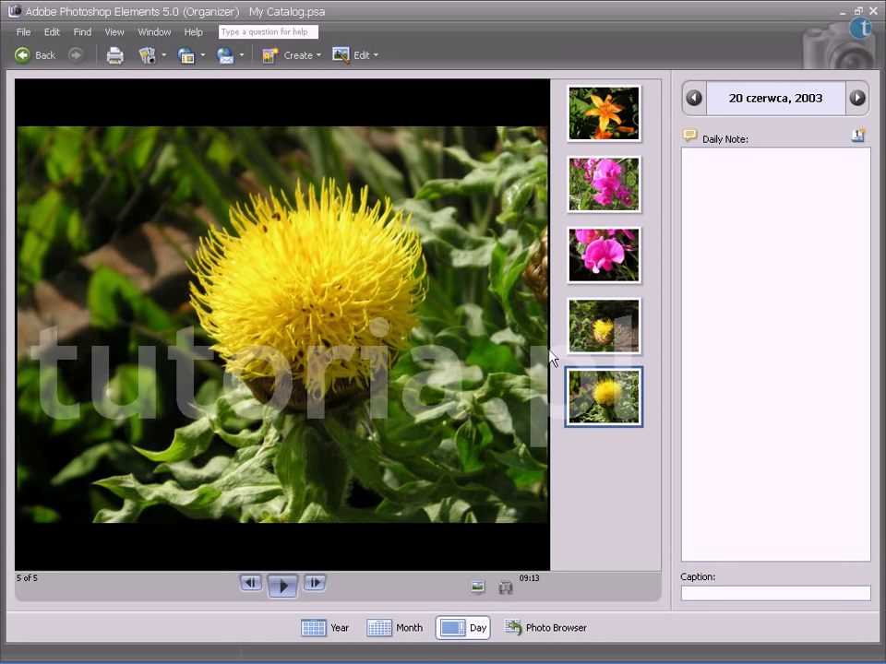
click(250, 583)
click(250, 583)
click(249, 583)
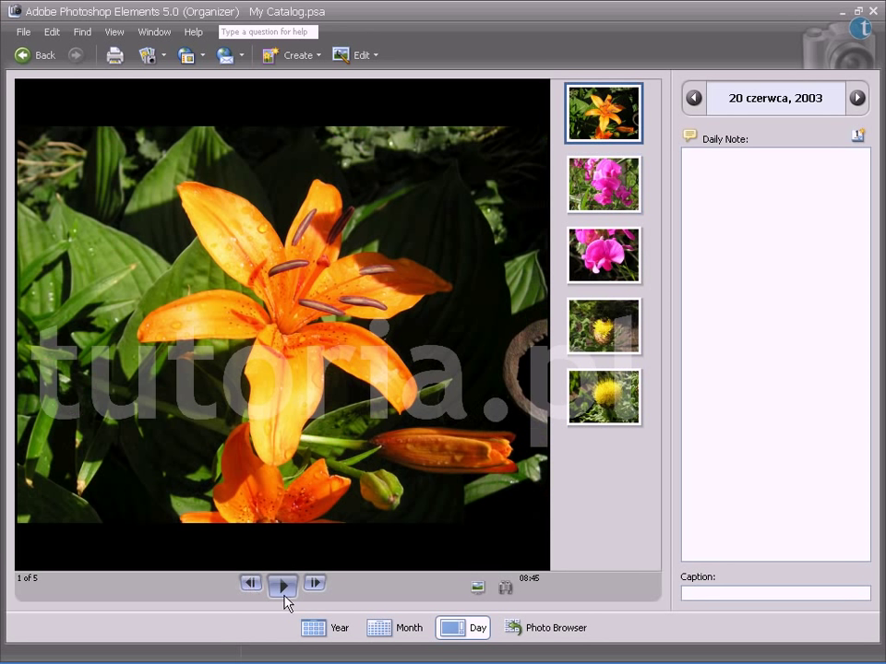
click(282, 584)
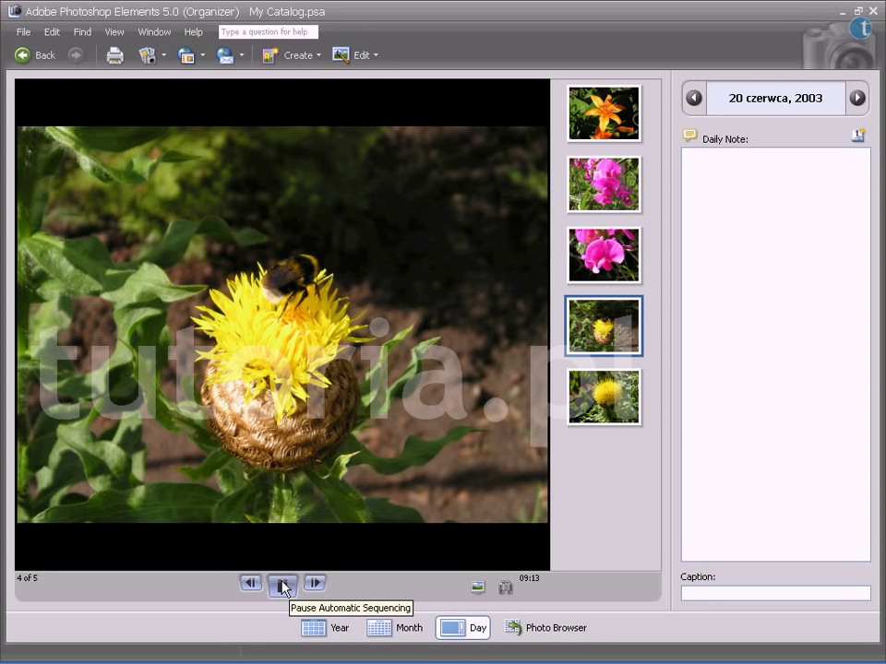
click(280, 584)
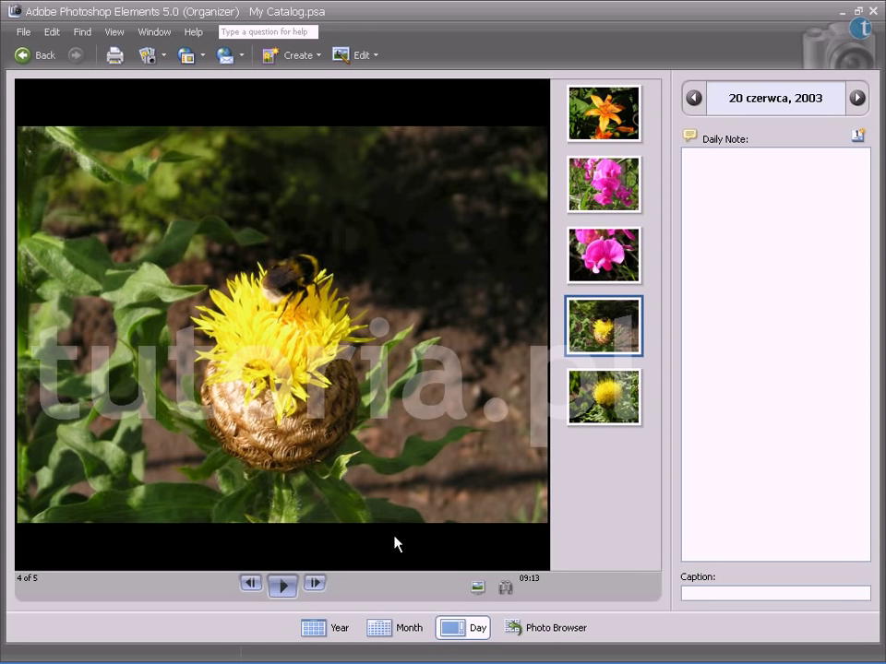
click(394, 628)
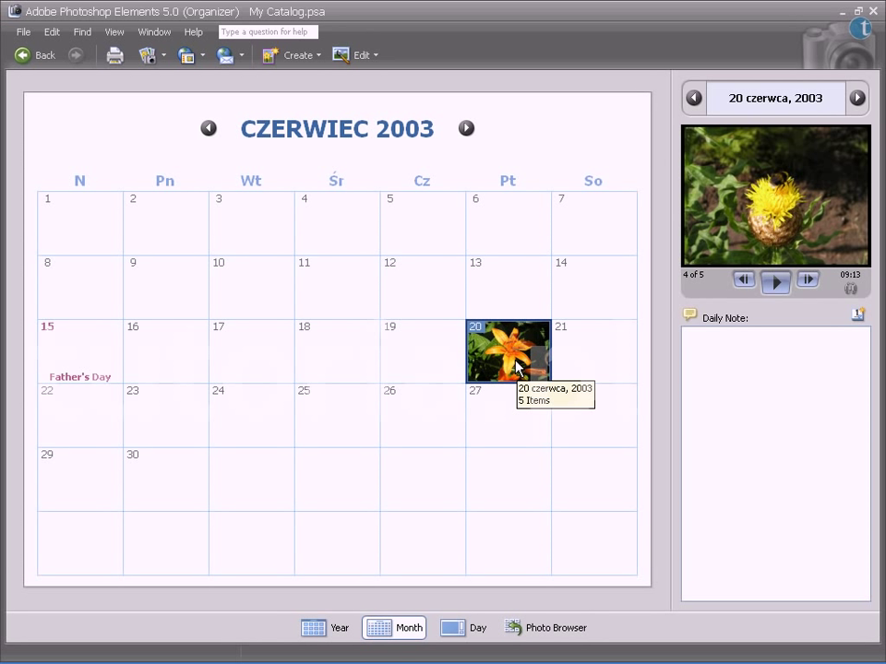
- Set the fifth photo, the yellow flower, as Top of Day for 20 June 2003, then return to Month
click(471, 634)
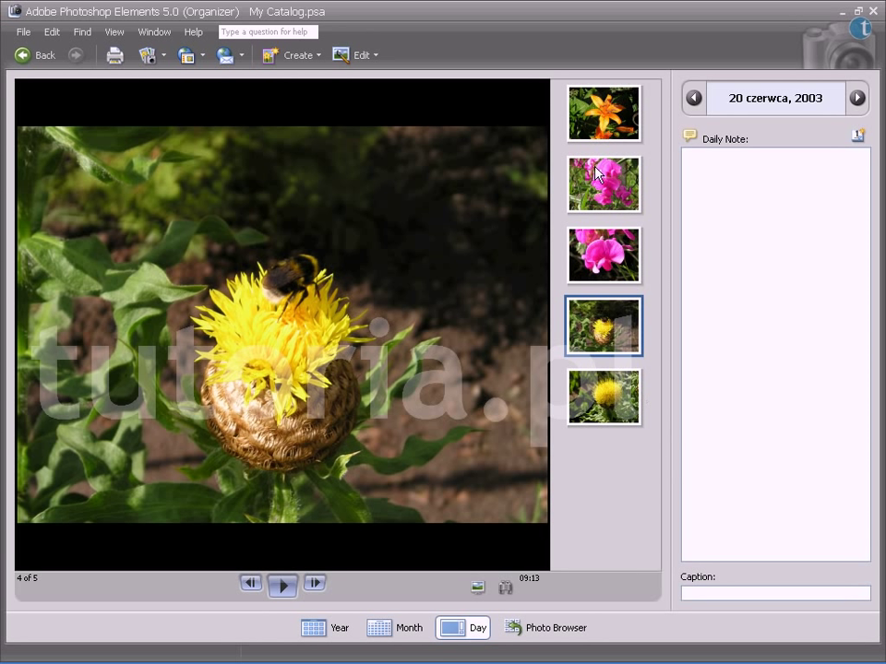
click(604, 392)
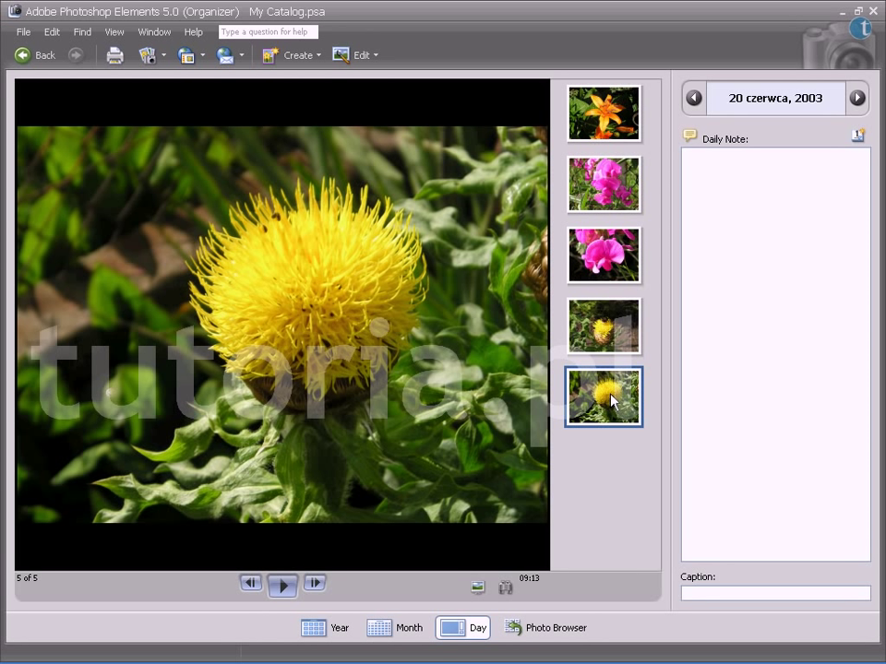
right_click(610, 398)
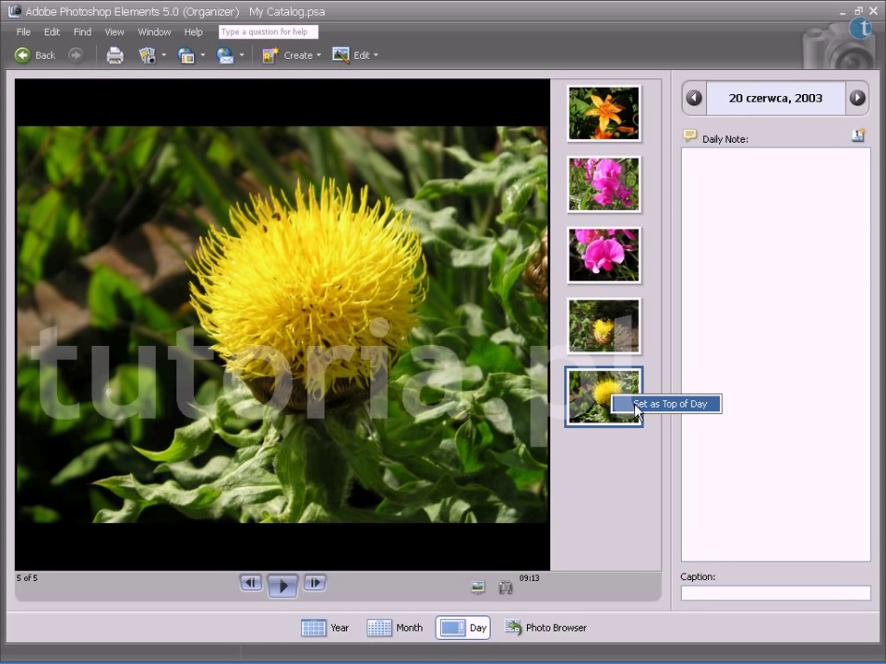
click(643, 409)
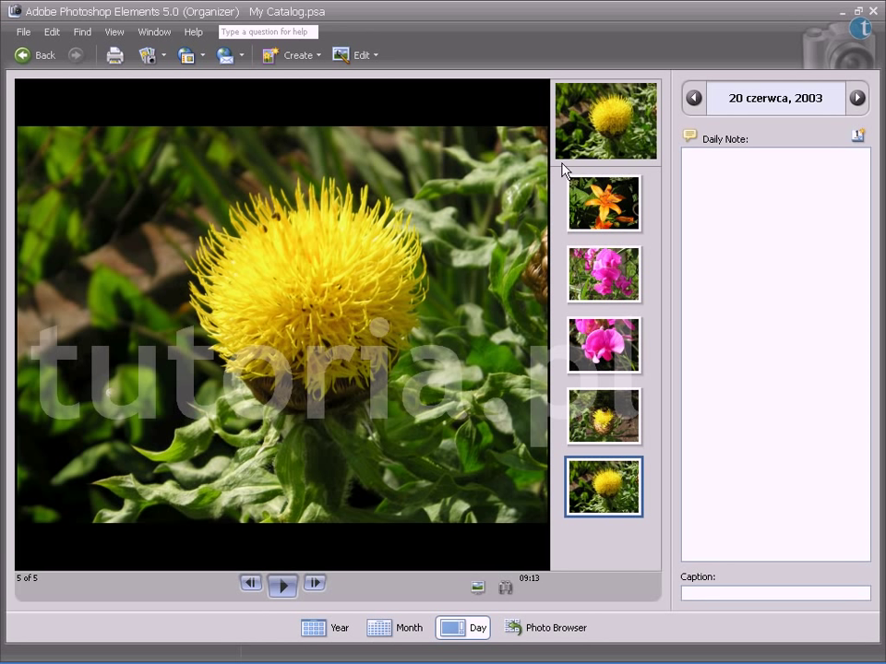
click(409, 628)
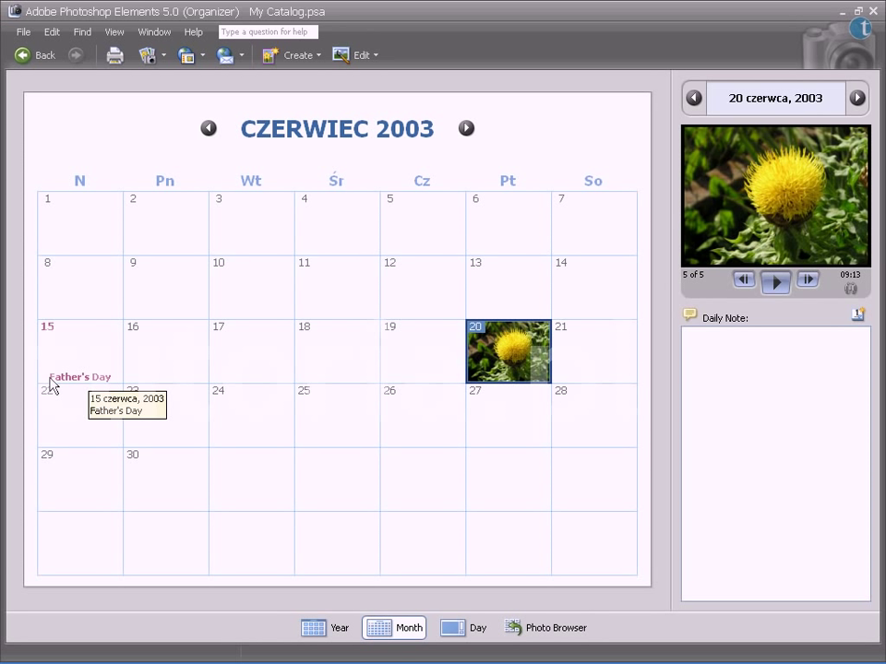
- Step back to March 2003, then switch to the Year calendar for 2003
click(209, 135)
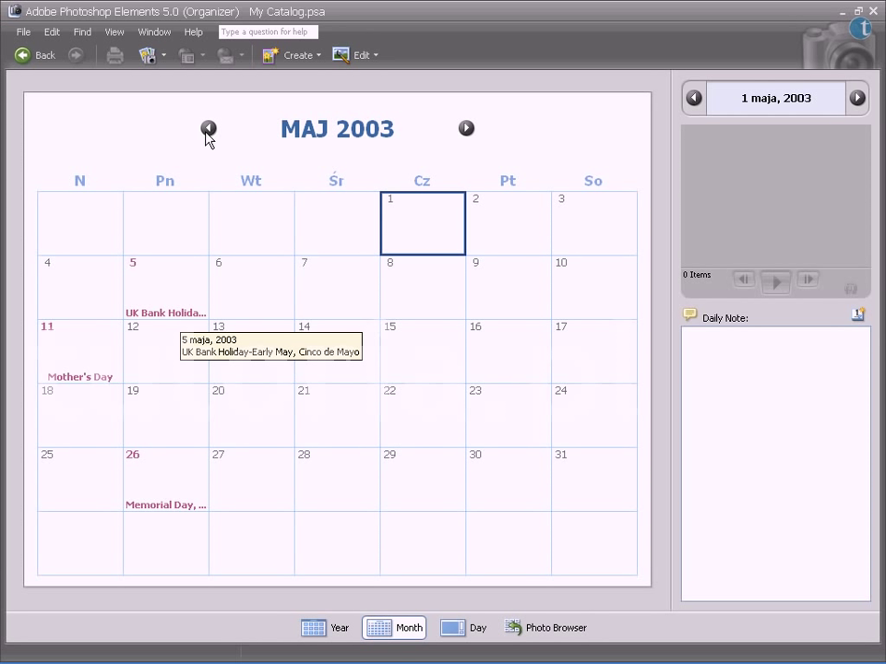
click(206, 131)
click(207, 131)
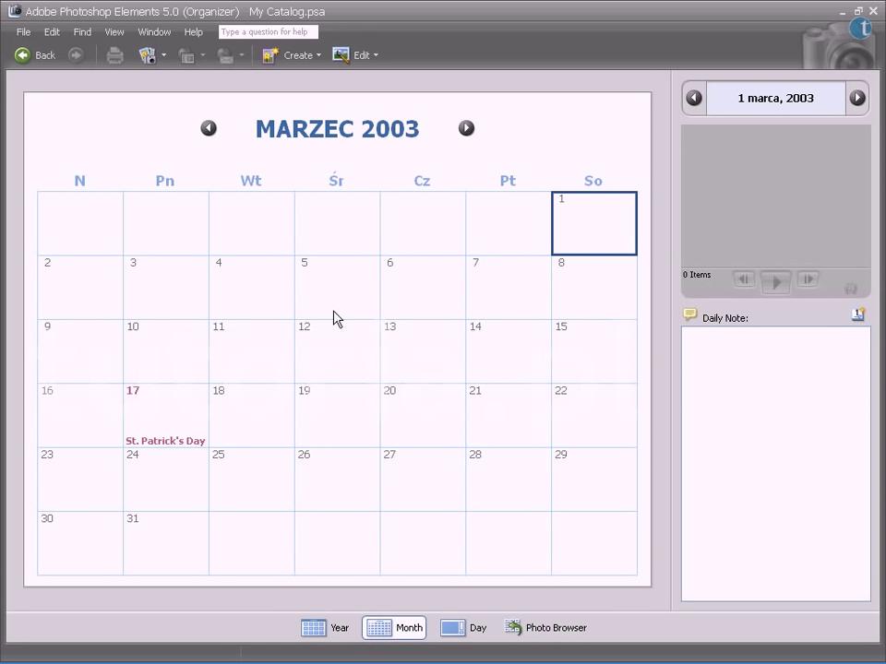
click(322, 627)
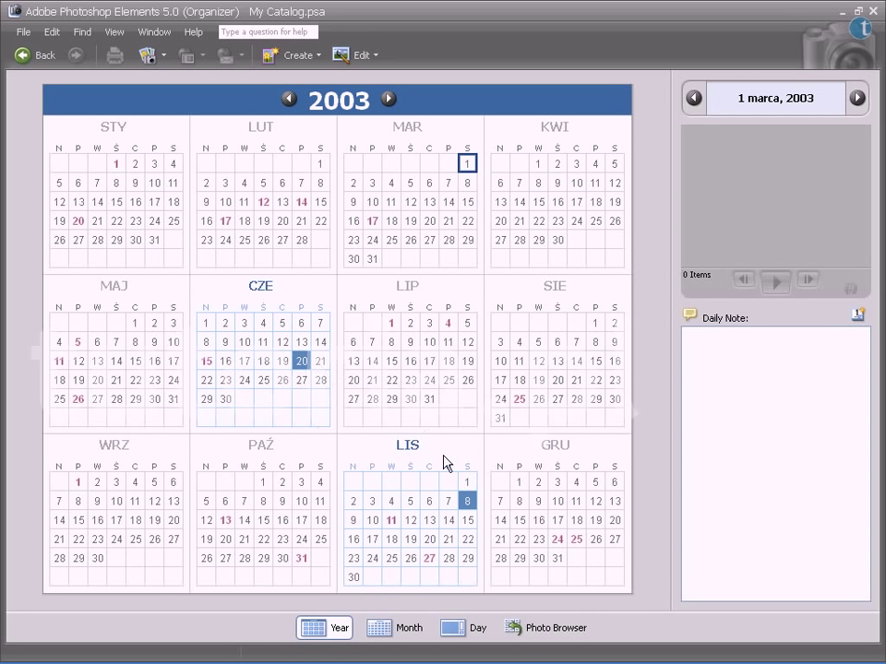
mouse_move(468, 501)
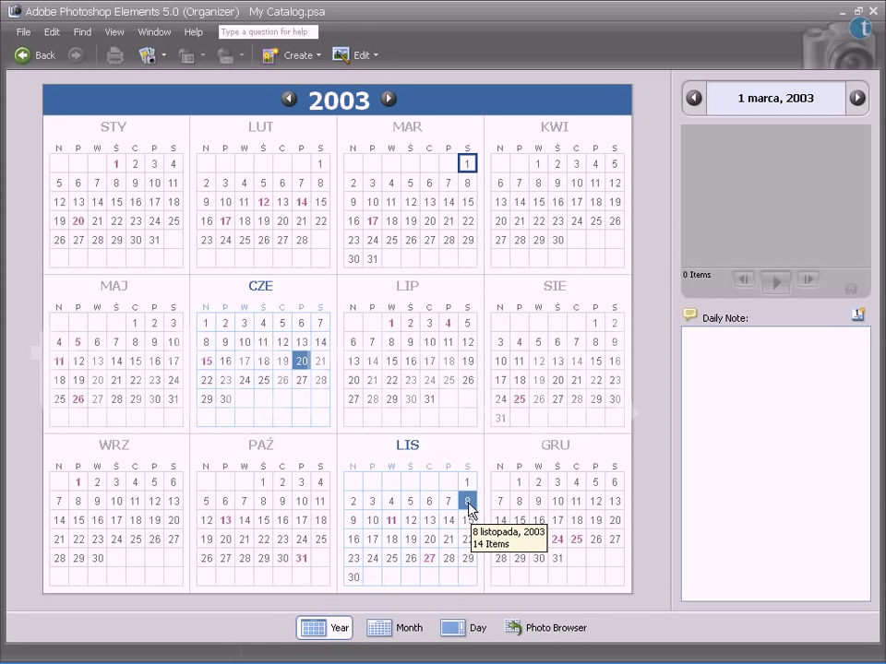
- Open 8 November 2003 in Day view to see its 14 photos
double_click(468, 501)
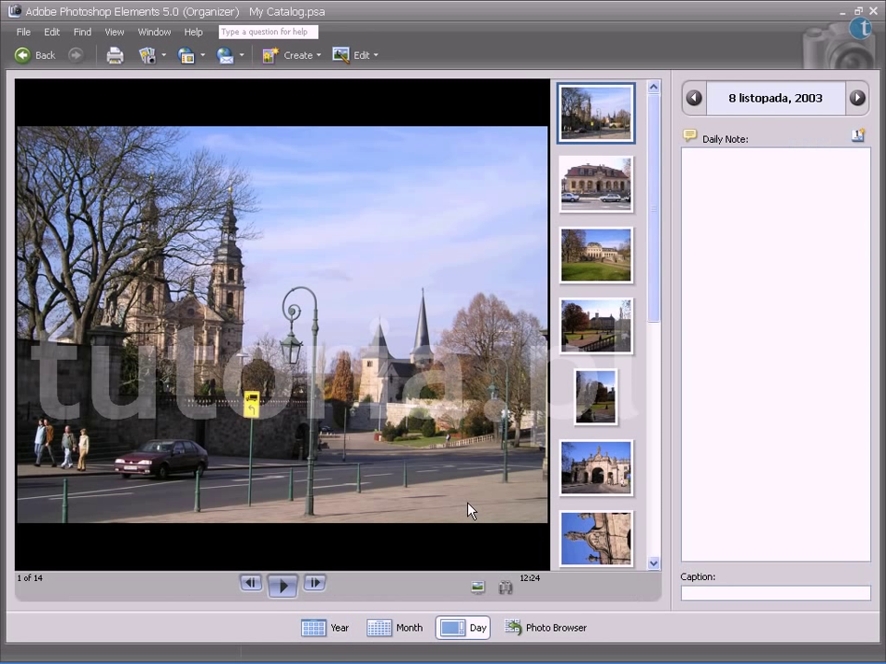
mouse_move(655, 238)
mouse_down()
mouse_move(658, 277)
mouse_move(631, 455)
mouse_move(642, 500)
mouse_move(676, 340)
mouse_move(664, 217)
mouse_up()
- Click into the Daily Note field, then return to the Photo Browser grid of 103 items
click(716, 170)
click(559, 631)
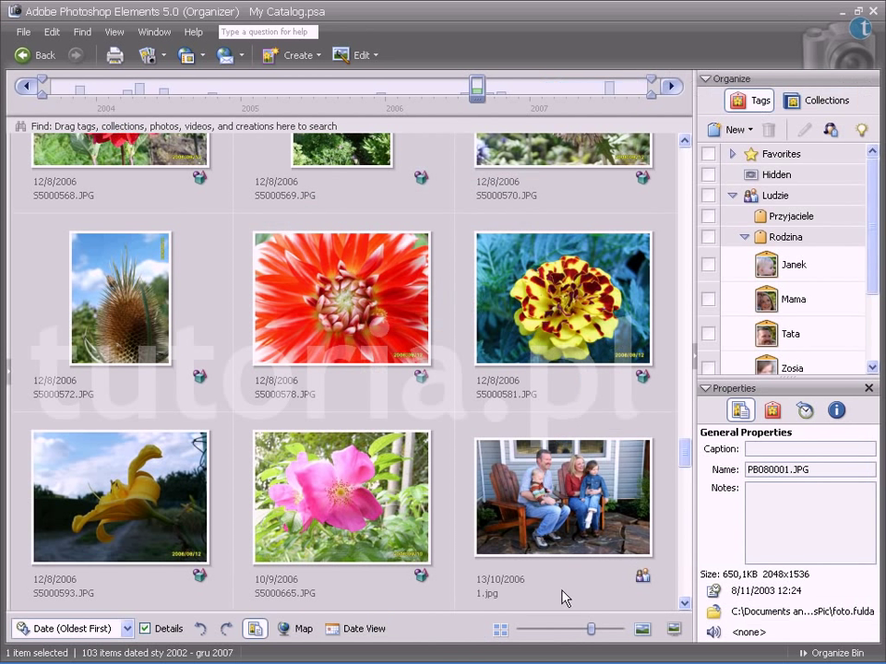